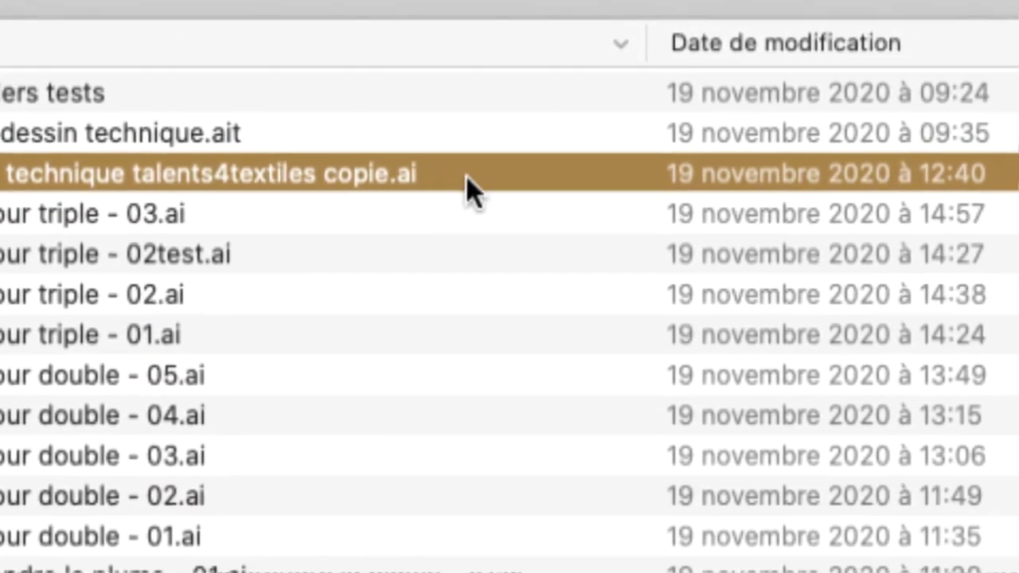
Open 'Fiche technique talents4textiles copie.ai' from the Finder list in Illustrator
double_click(466, 177)
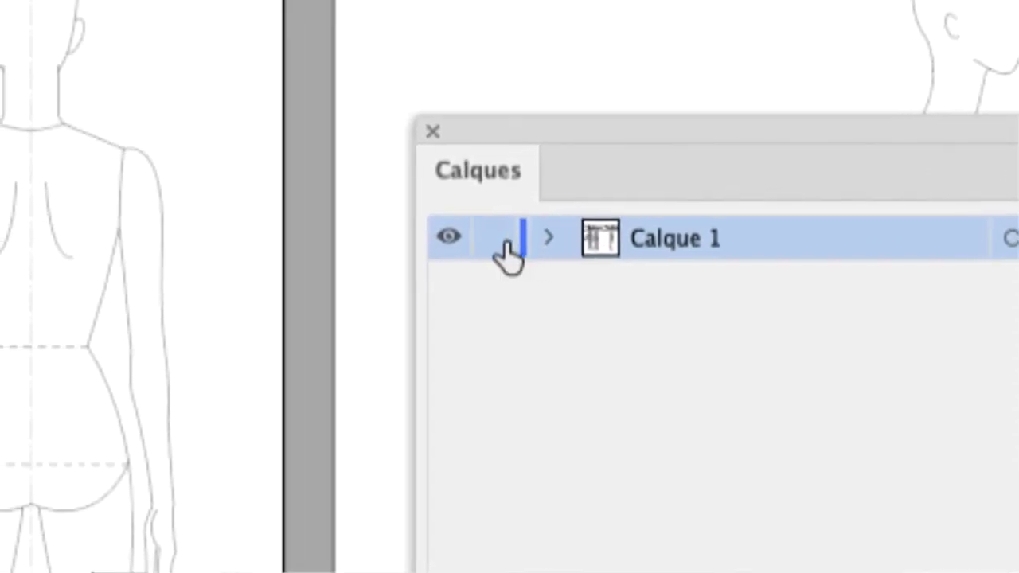
Lock Calque 1 and add a new layer above it named 'formes principales'
left_click(498, 239)
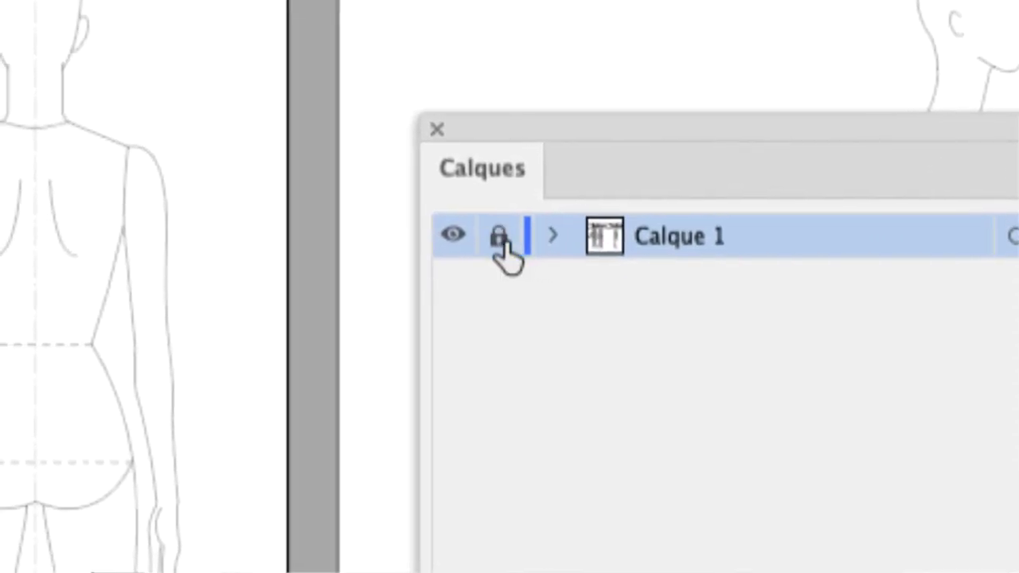
key("ctrl+l")
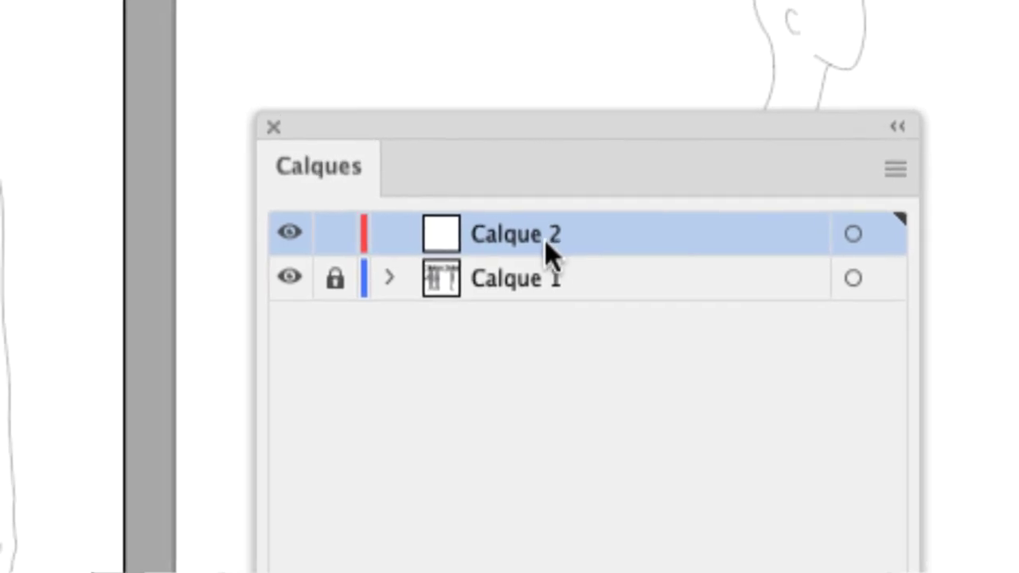
double_click(548, 249)
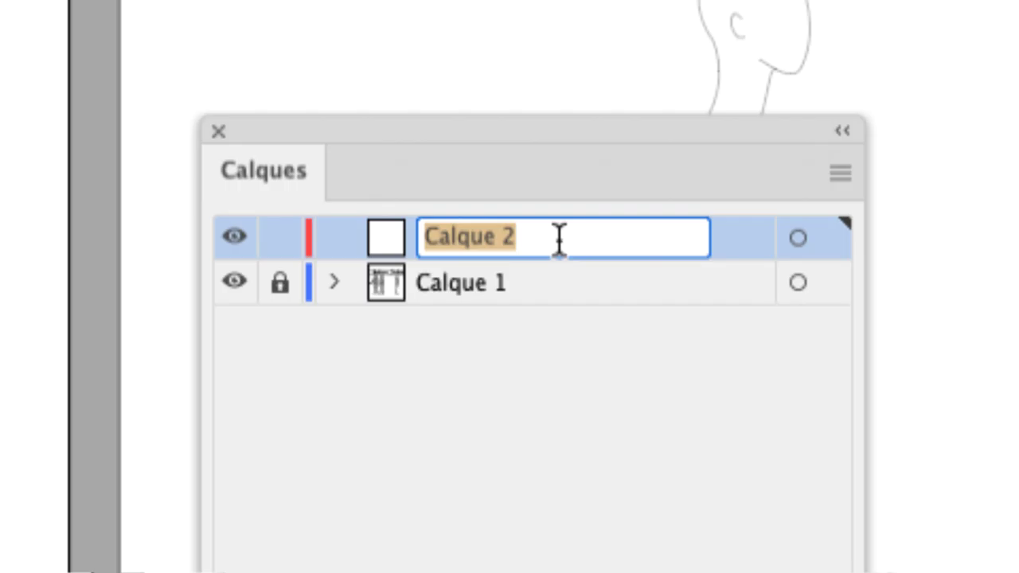
type("formes principales")
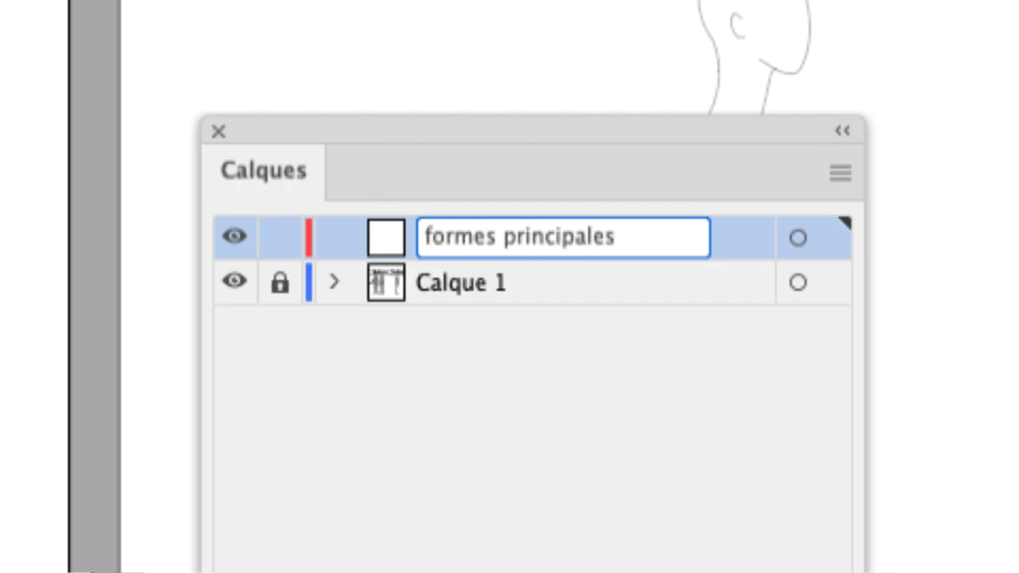
key("Return")
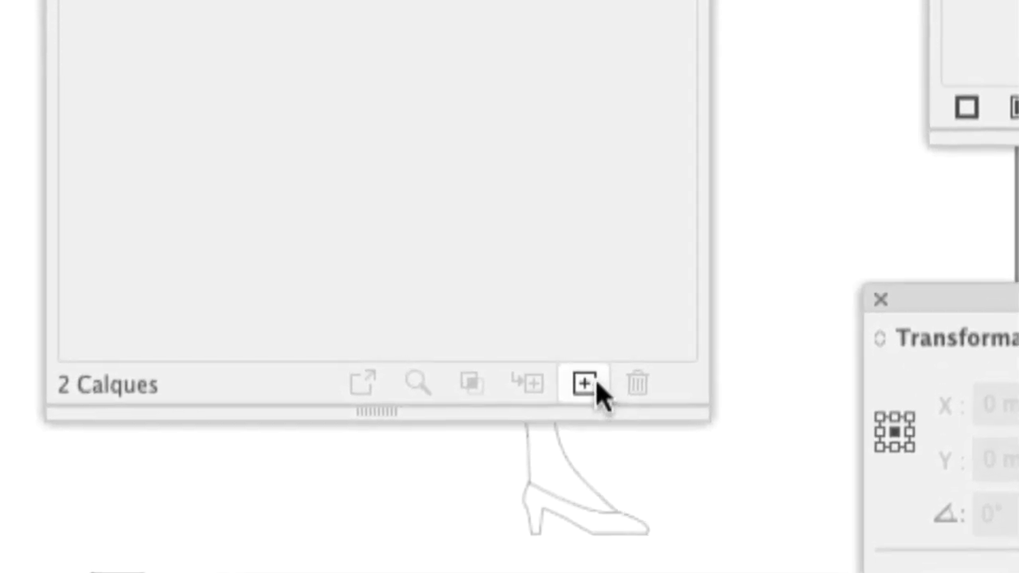
Add a third layer named 'forms secondaires'
left_click(595, 383)
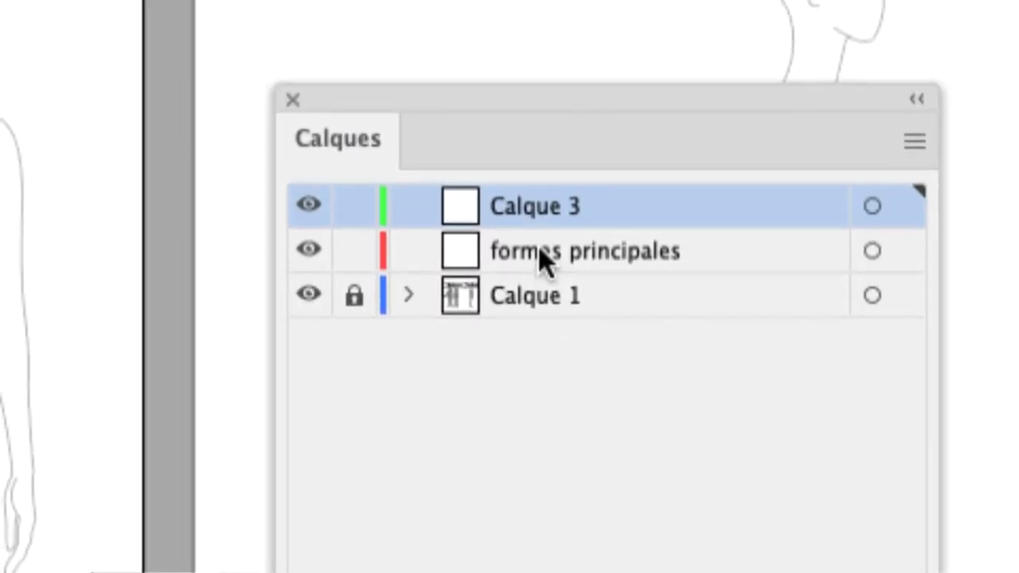
double_click(538, 235)
type("forms secondaires")
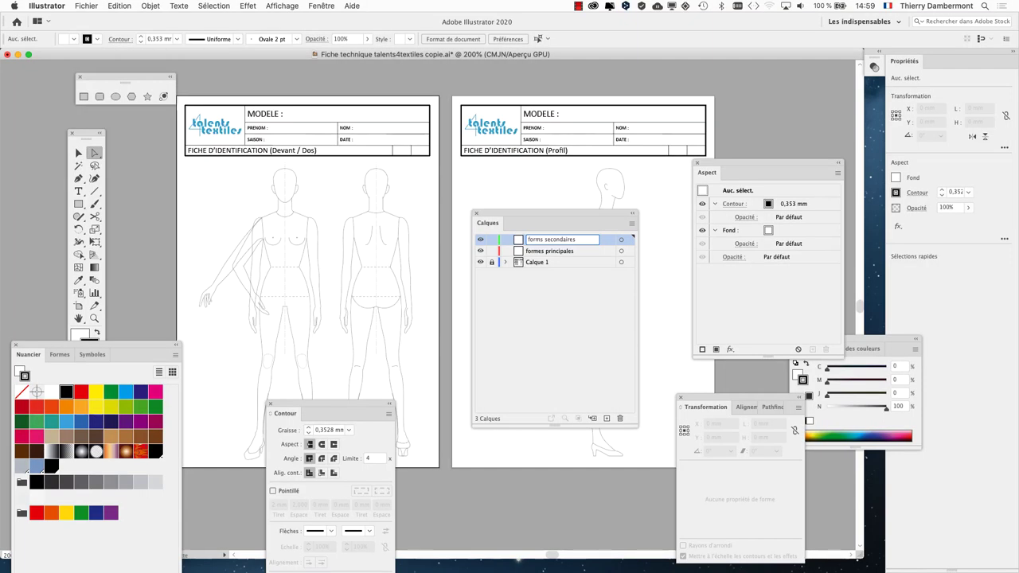
key("Return")
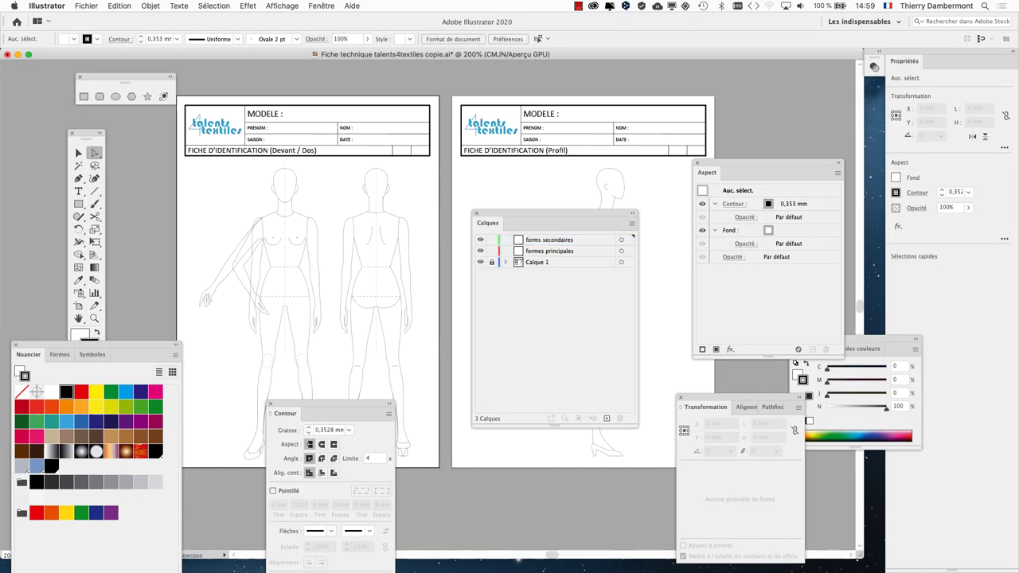
Move the Calques panel up and right and make 'formes principales' the active layer
left_click_drag(541, 219, 617, 146)
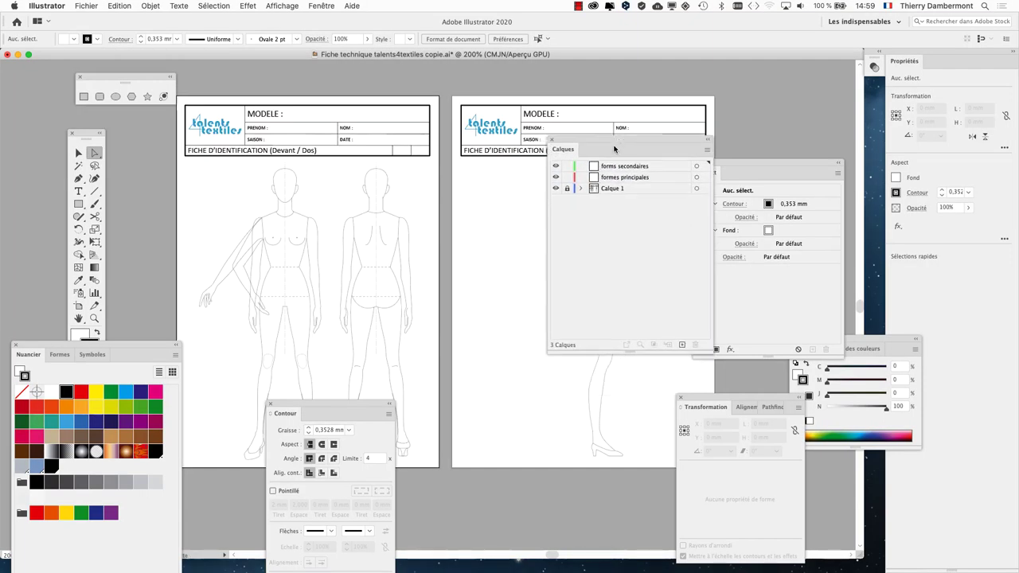
left_click(615, 190)
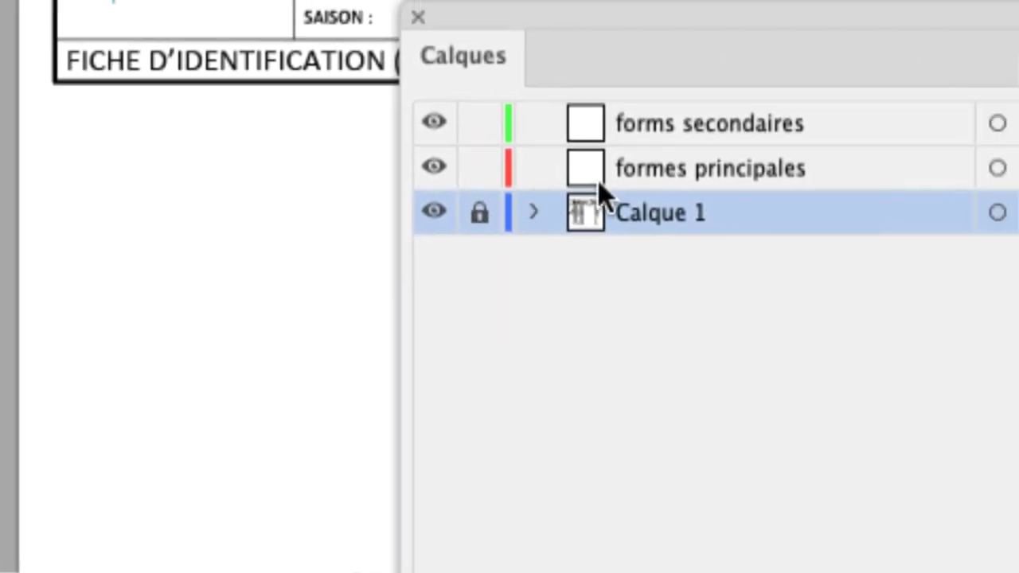
left_click(599, 181)
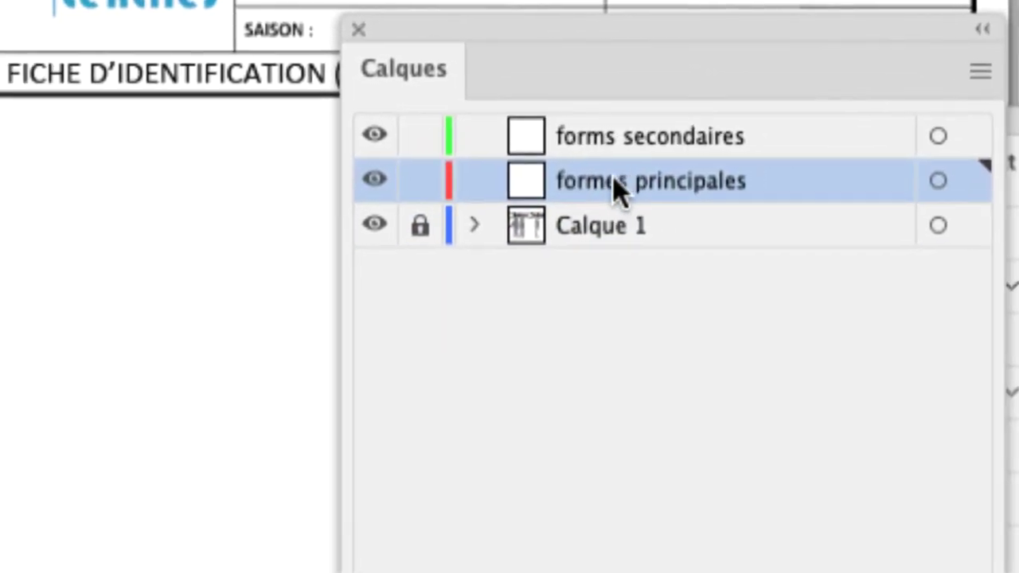
left_click(611, 170)
left_click(613, 195)
left_click(611, 171)
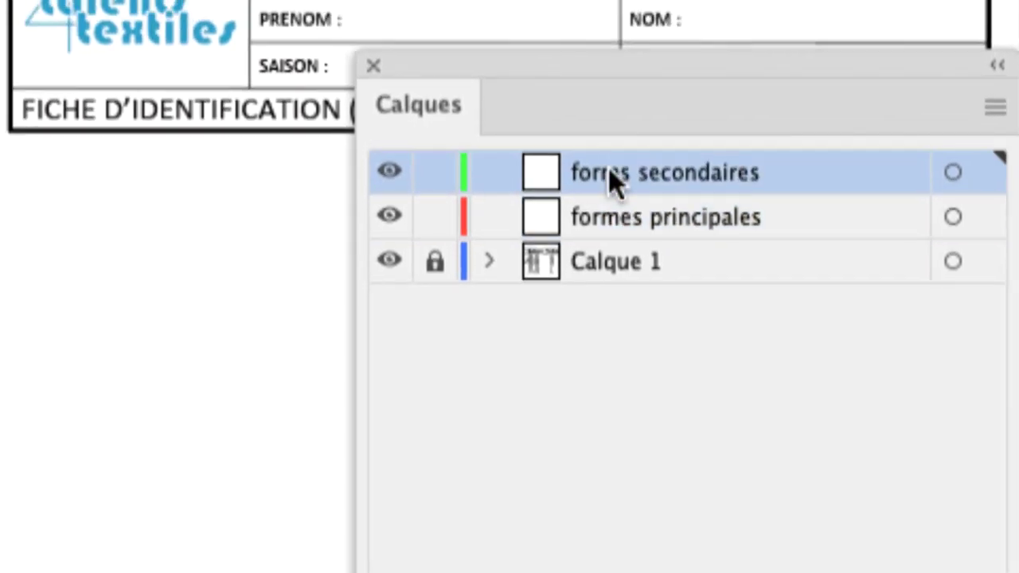
left_click(806, 160)
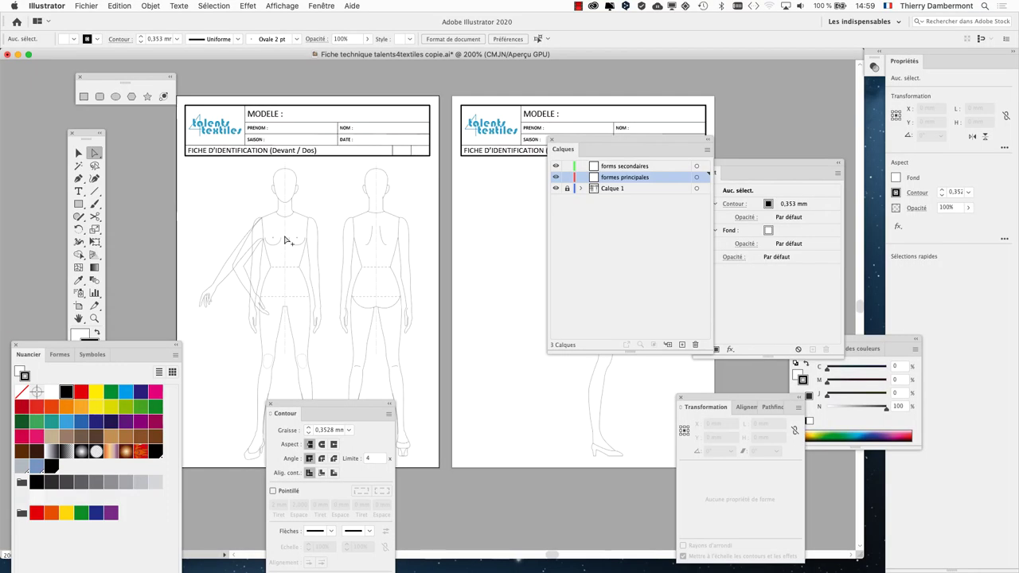
Zoom and pan to frame both artboards, with the Calques panel moved clear of them
scroll(271, 253, "up", 2)
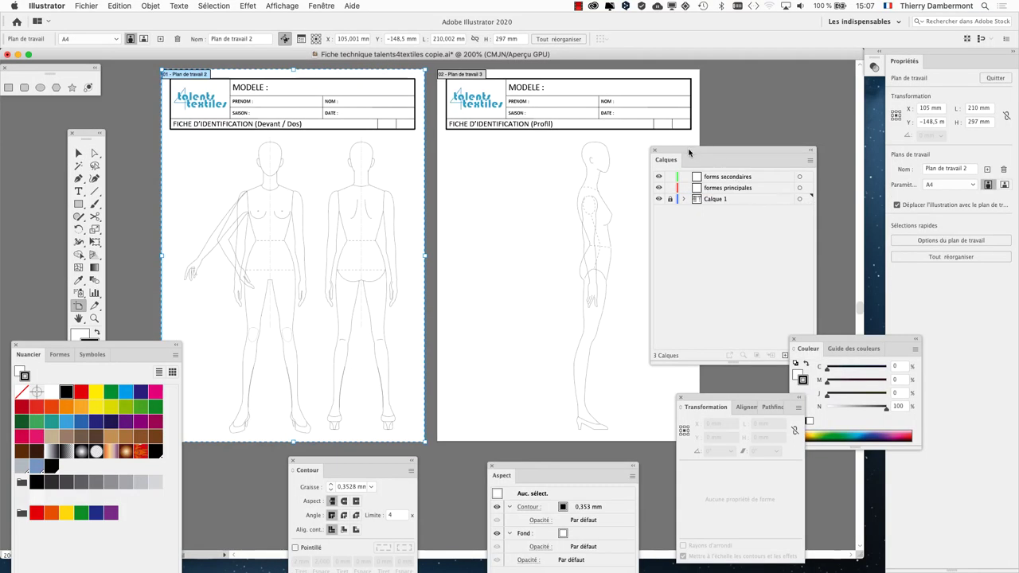
left_click_drag(689, 153, 707, 144)
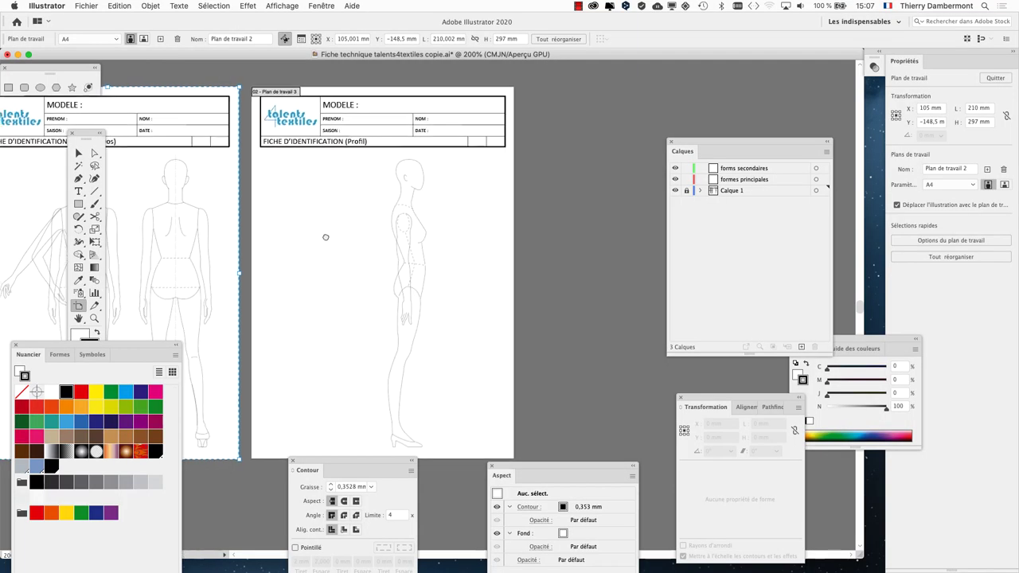
left_click_drag(326, 237, 451, 224)
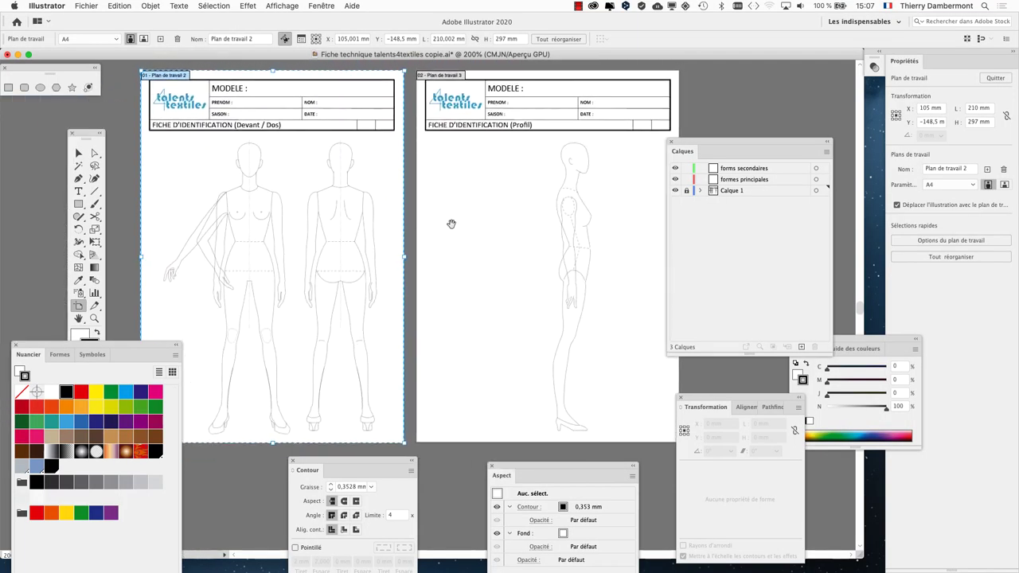
left_click_drag(681, 144, 721, 94)
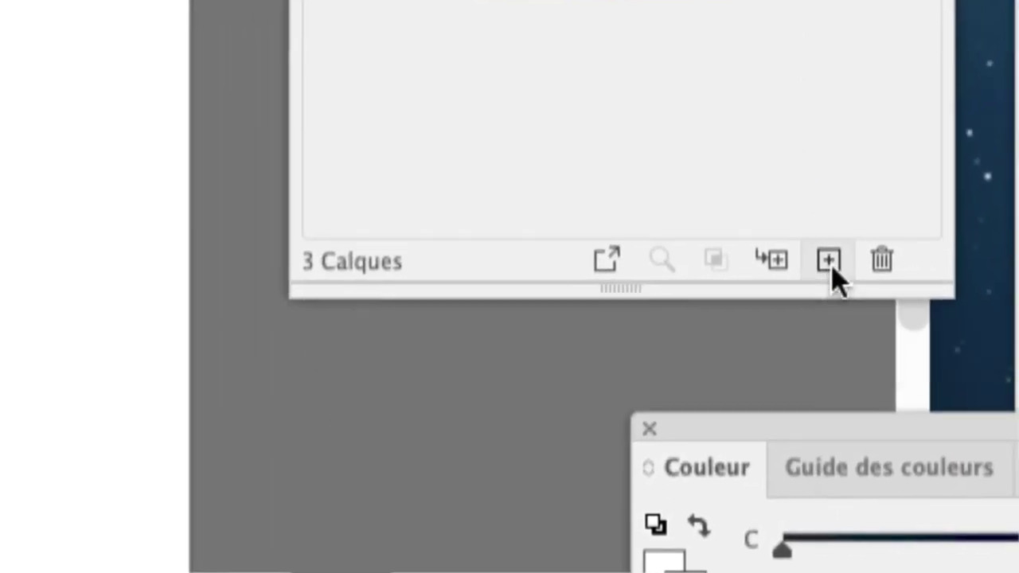
Add a layer named 'affadissement' directly above the locked Calque 1, then zoom out
left_click(832, 268)
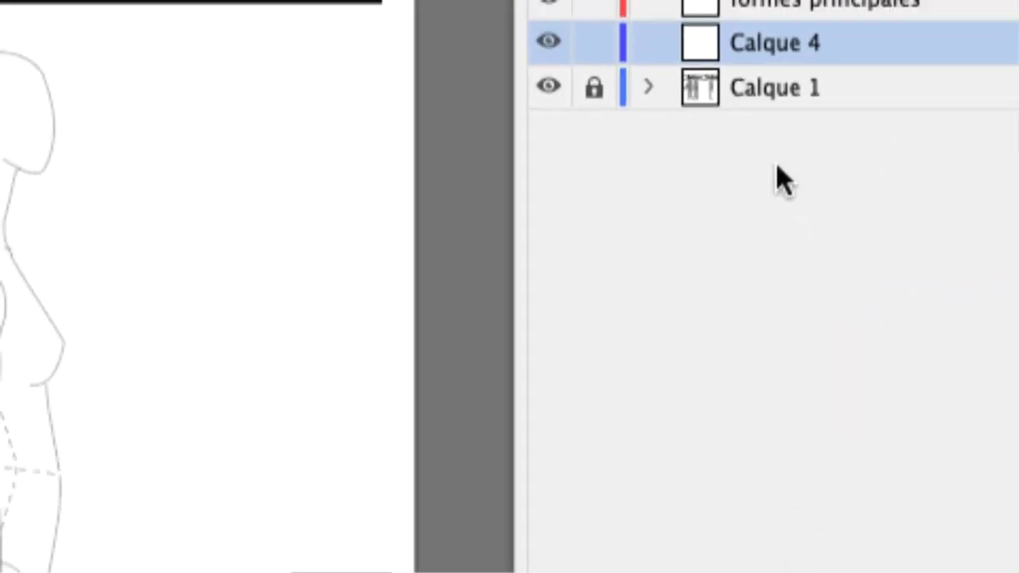
double_click(774, 137)
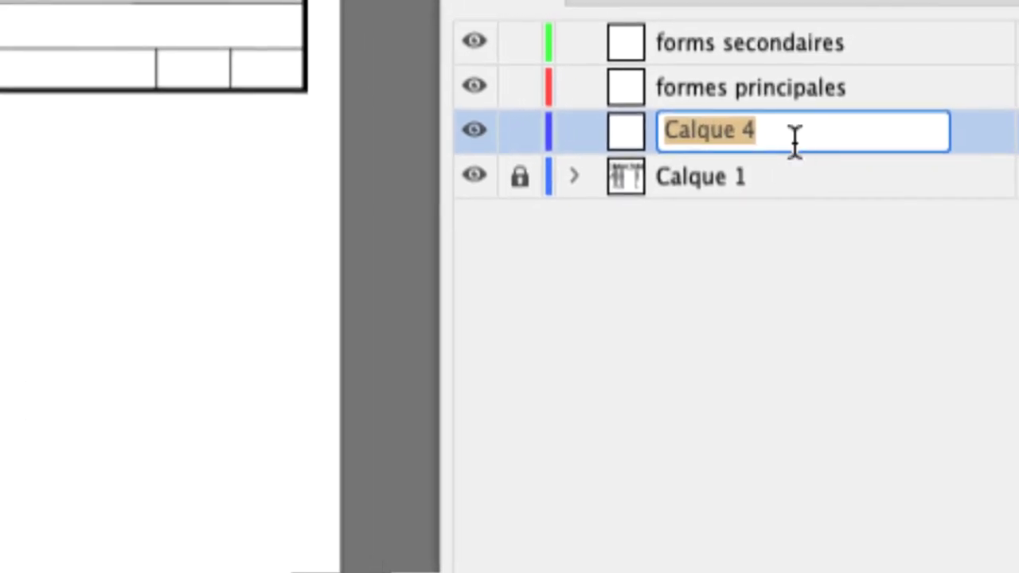
type("affadissement")
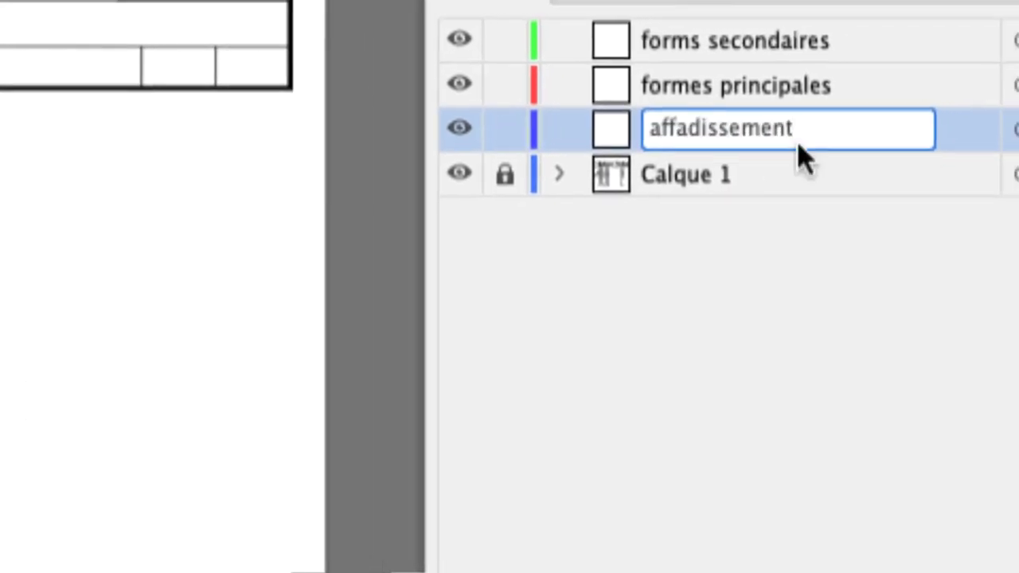
key("Return")
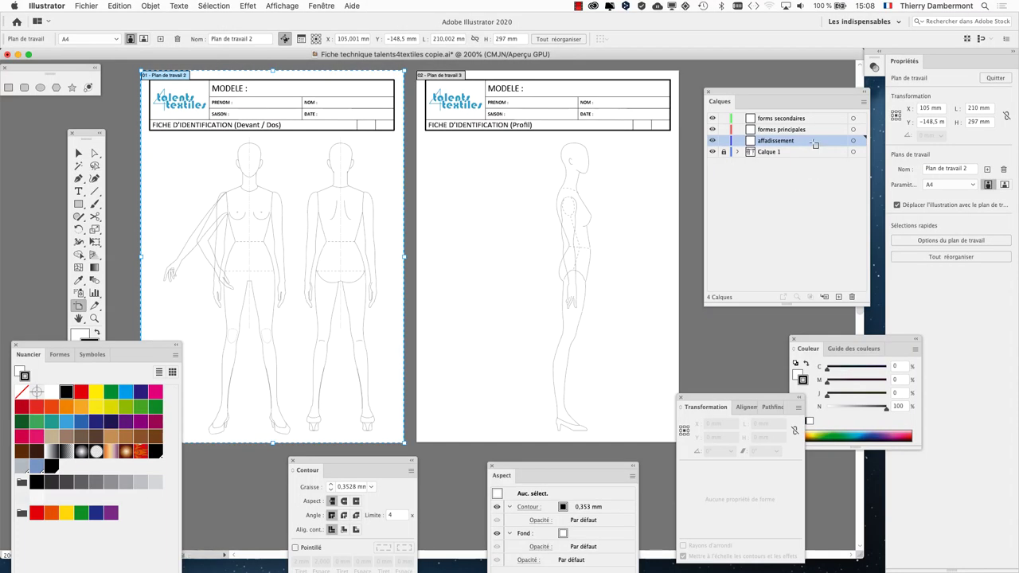
scroll(578, 236, "down", 1)
scroll(577, 236, "down", 1)
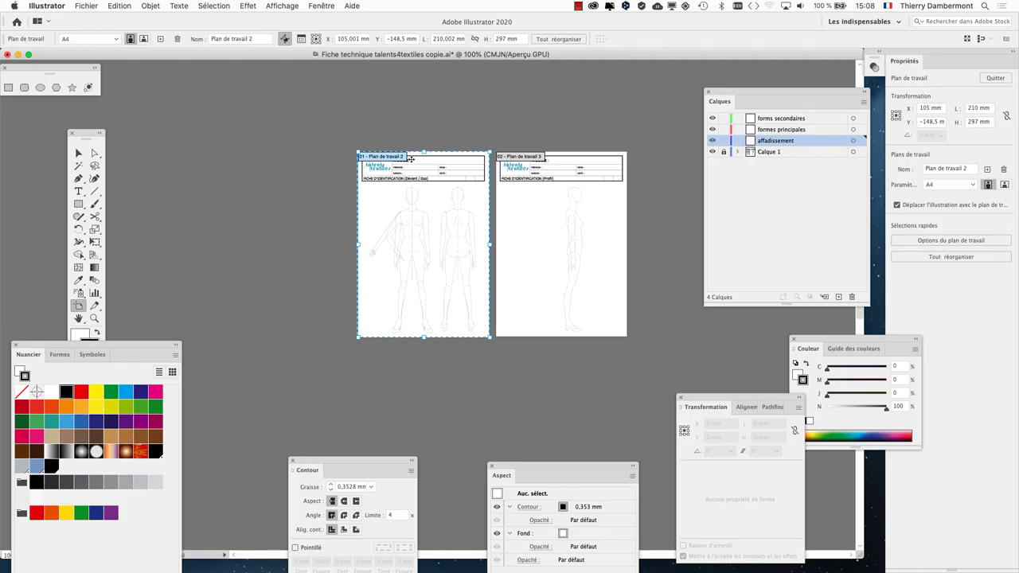
Draw a white-filled rectangle over both artboards on the affadissement layer
left_click(78, 204)
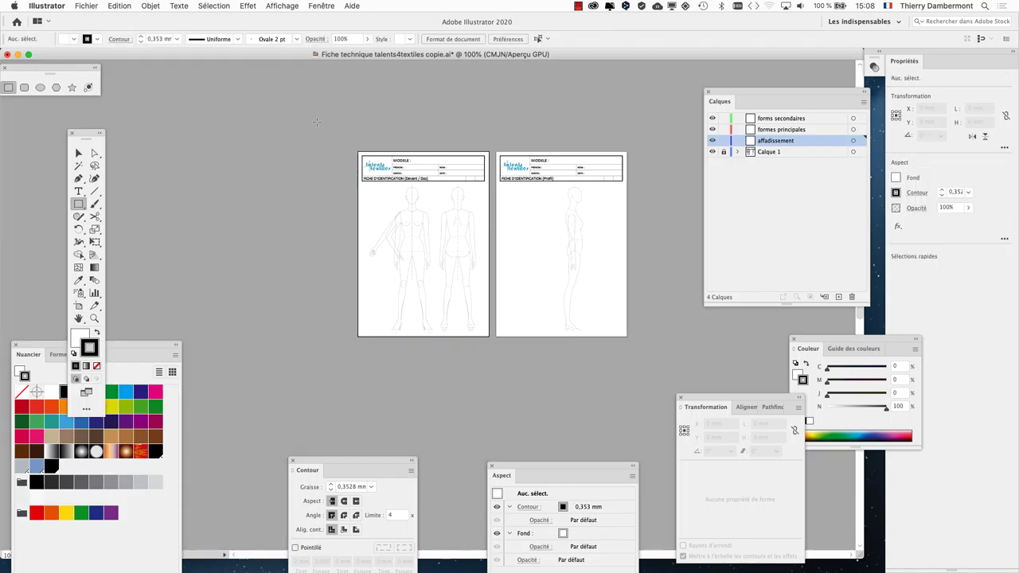
left_click_drag(523, 283, 676, 374)
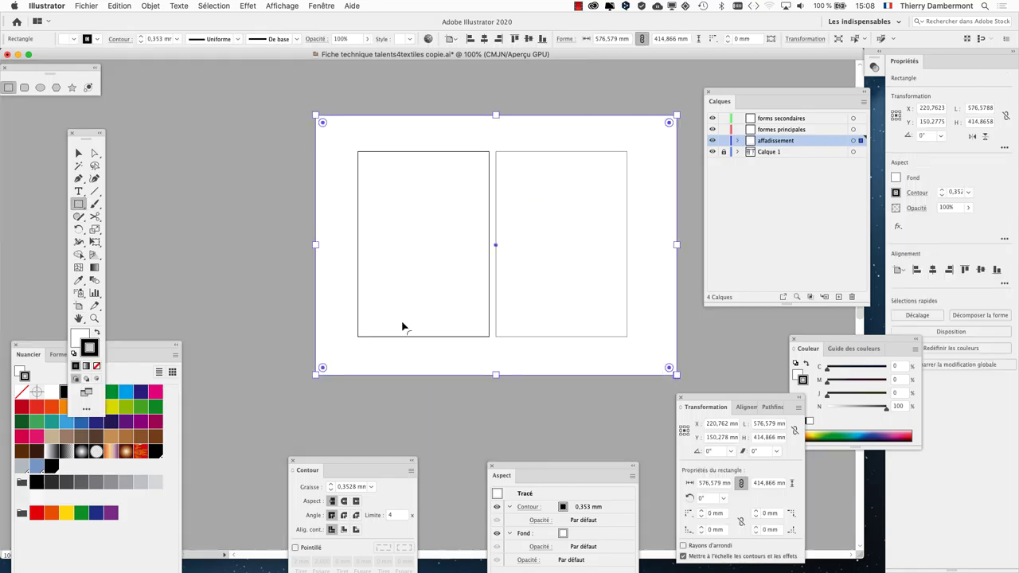
left_click(78, 337)
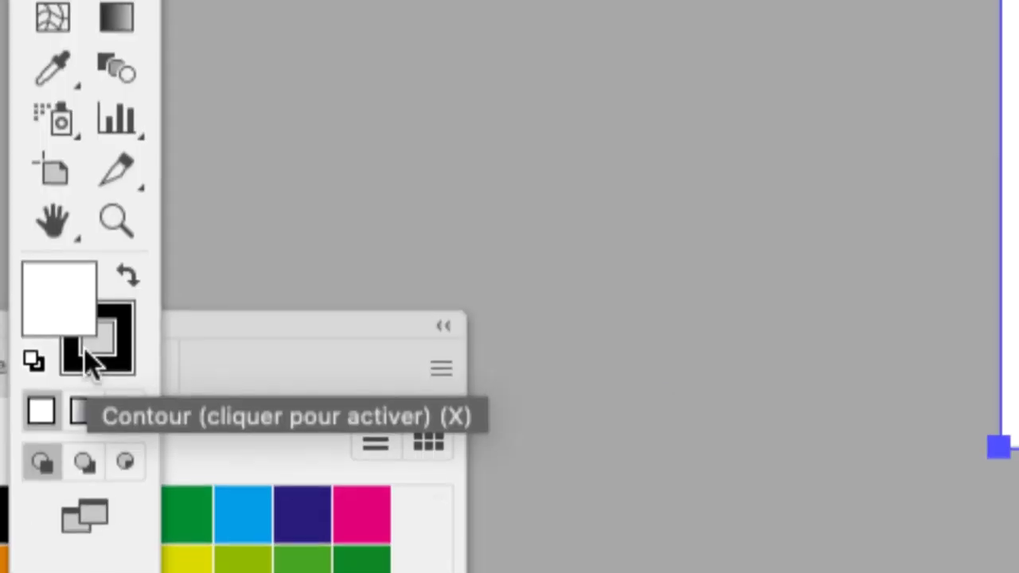
left_click(87, 348)
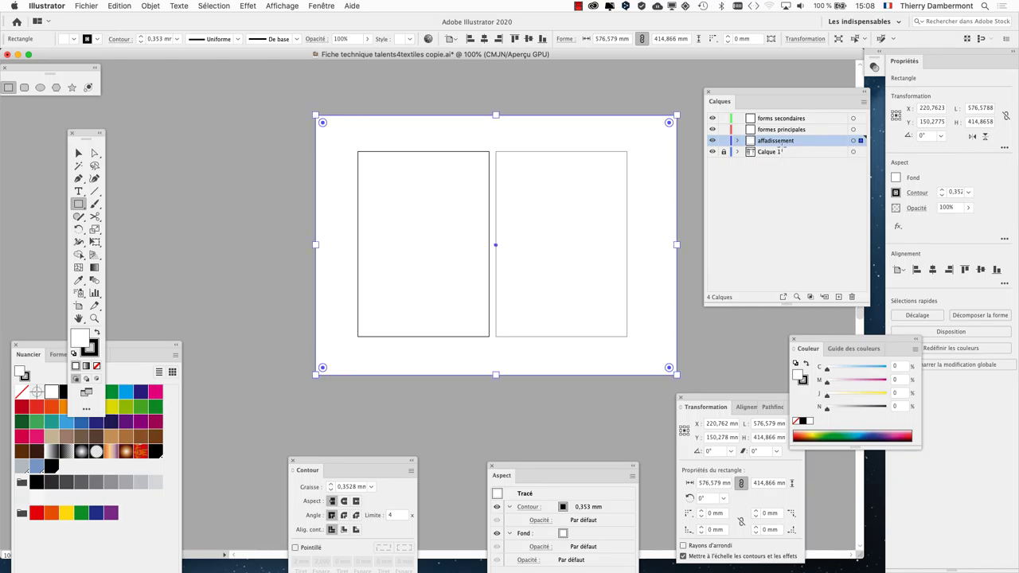
scroll(587, 238, "up", 1)
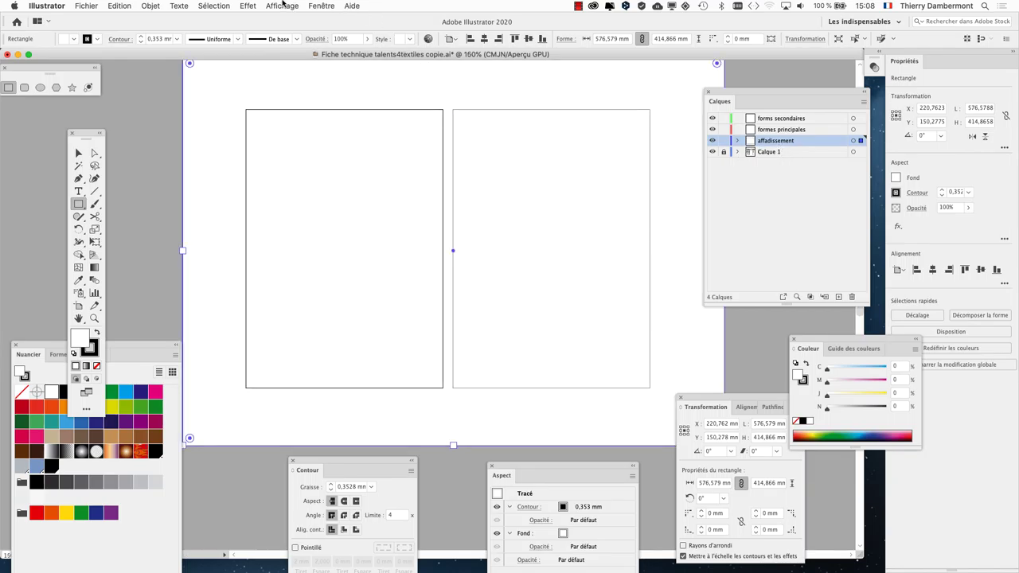
left_click(247, 5)
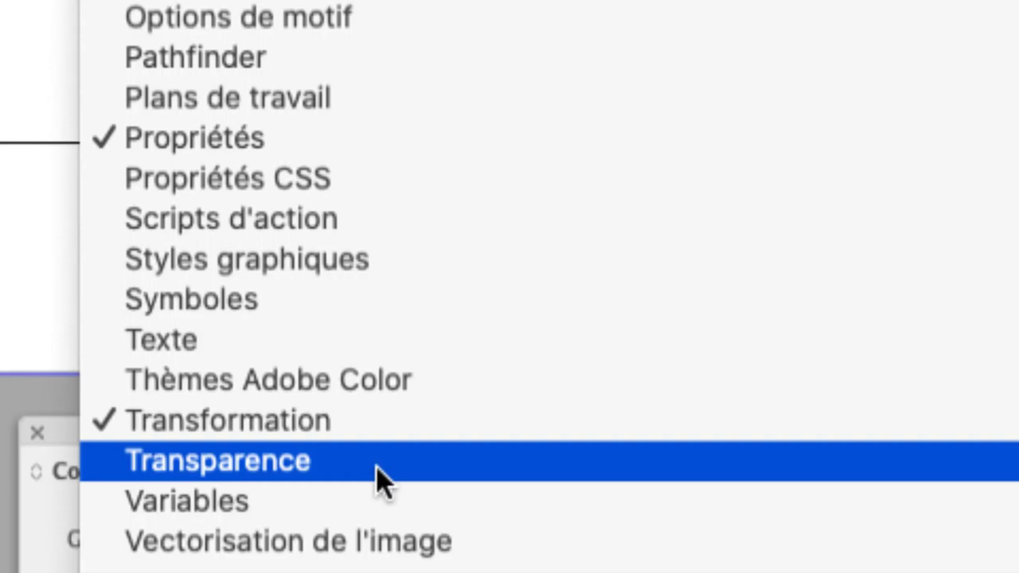
Hide the other panels and show the expanded Transparence panel over the canvas
left_click(377, 470)
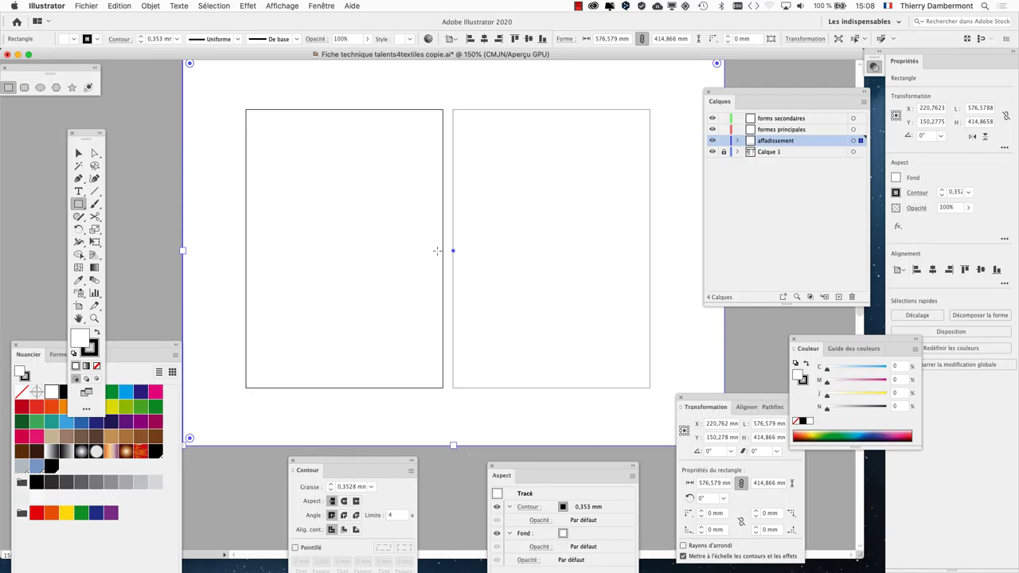
key("shift+Tab")
left_click(324, 6)
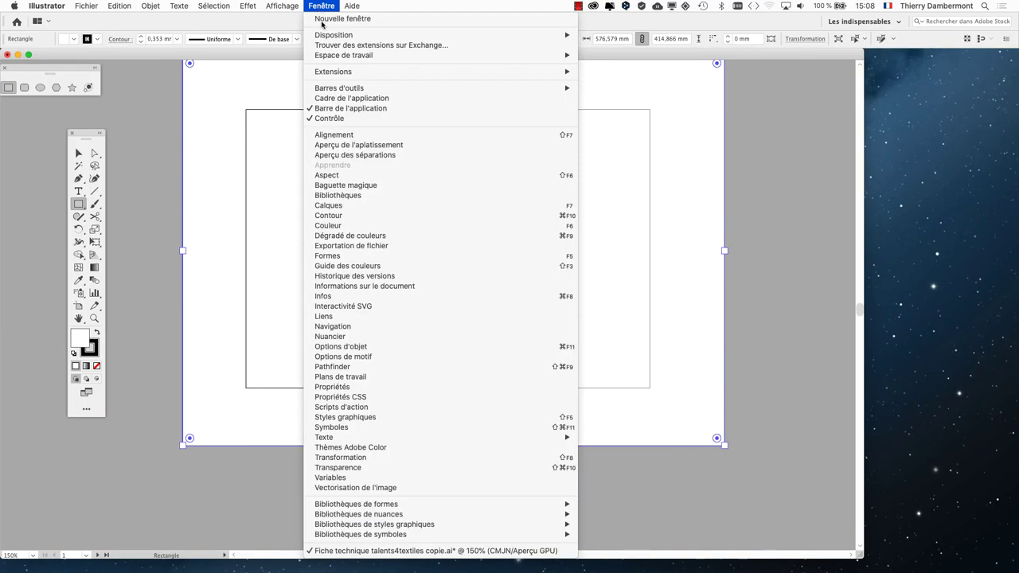
left_click(377, 468)
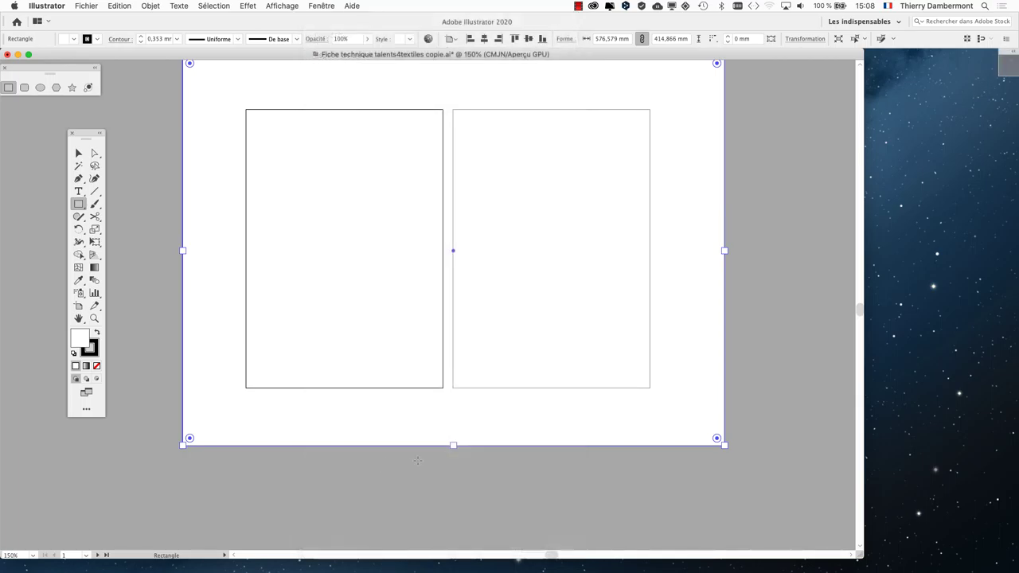
left_click(1013, 54)
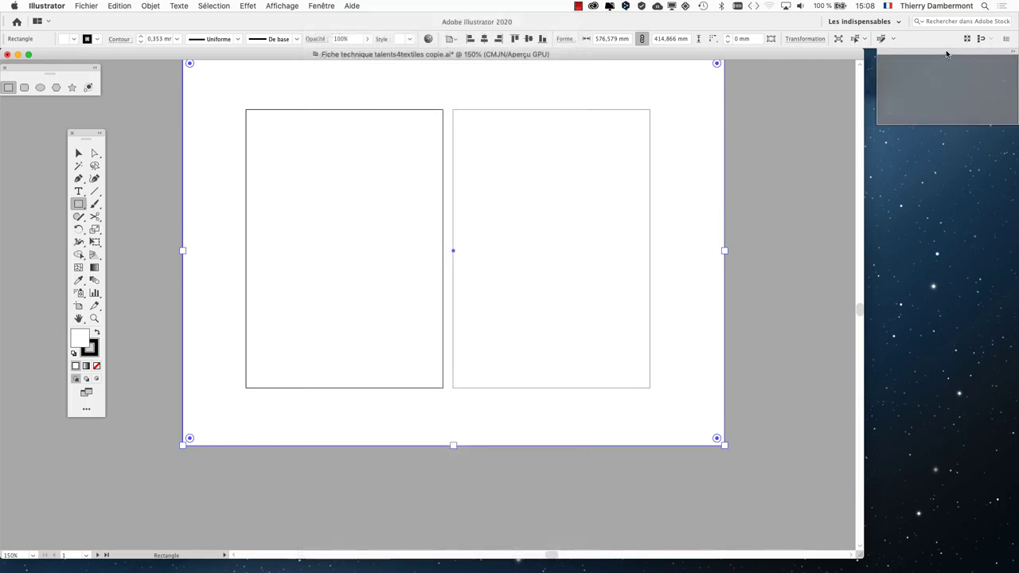
left_click_drag(947, 55, 653, 168)
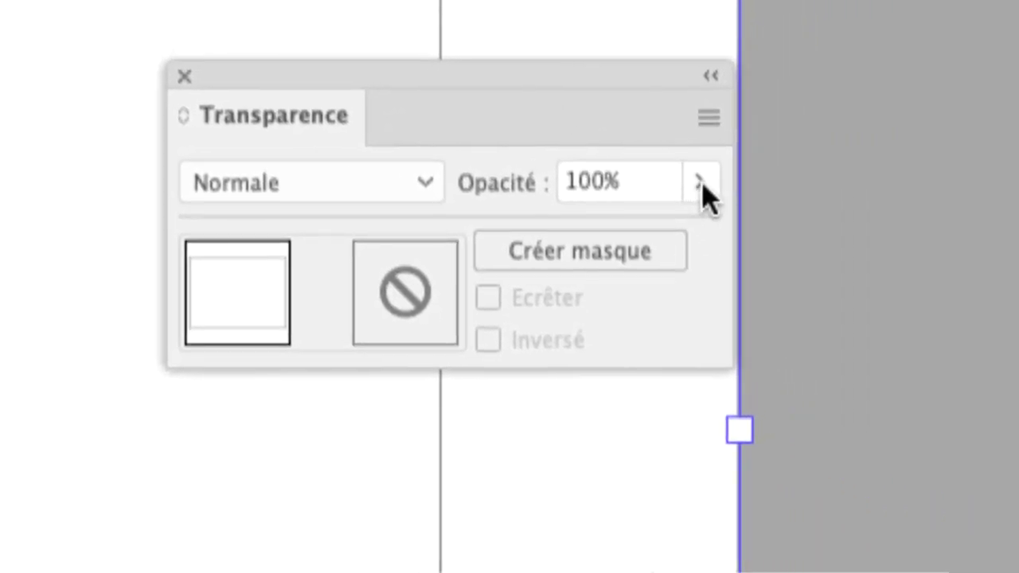
Set the white rectangle's opacity to 61% and move the Transparence panel right
left_click(703, 189)
left_click_drag(694, 225, 584, 239)
left_click_drag(683, 203, 459, 215)
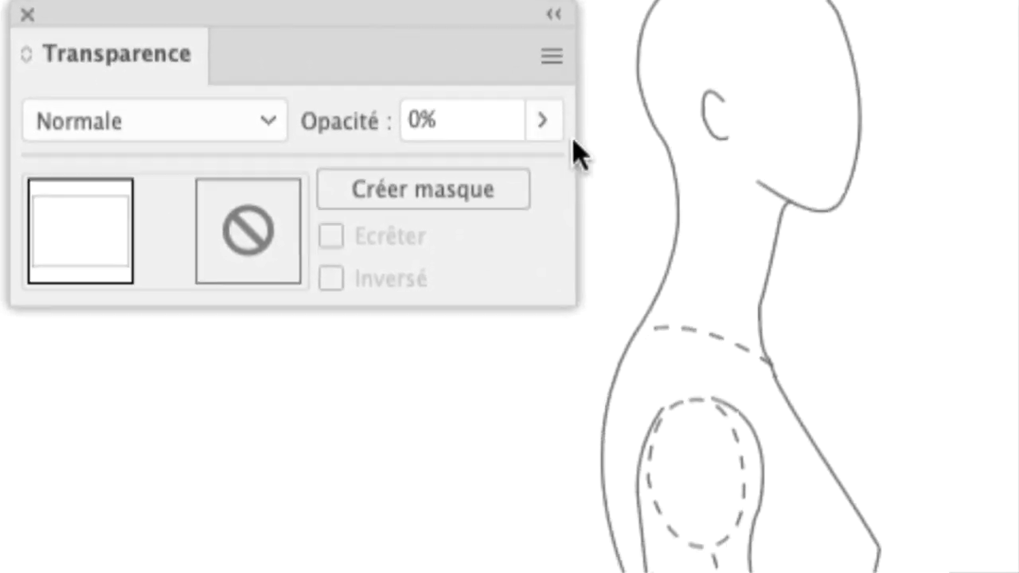
left_click(543, 127)
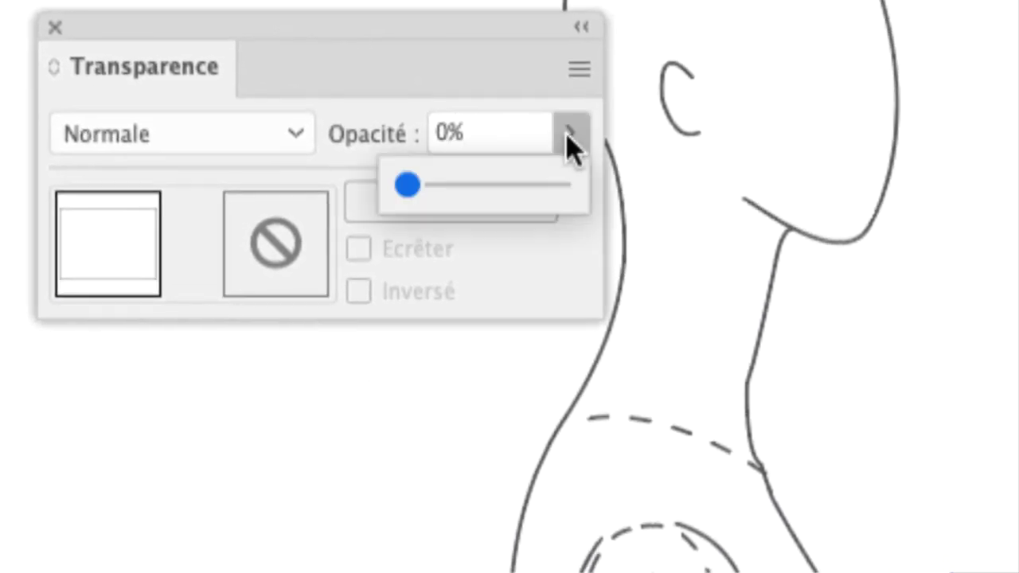
mouse_move(547, 158)
left_mouse_down()
mouse_move(555, 144)
mouse_move(547, 145)
mouse_move(575, 151)
mouse_move(371, 148)
mouse_move(562, 150)
mouse_move(553, 144)
left_mouse_up()
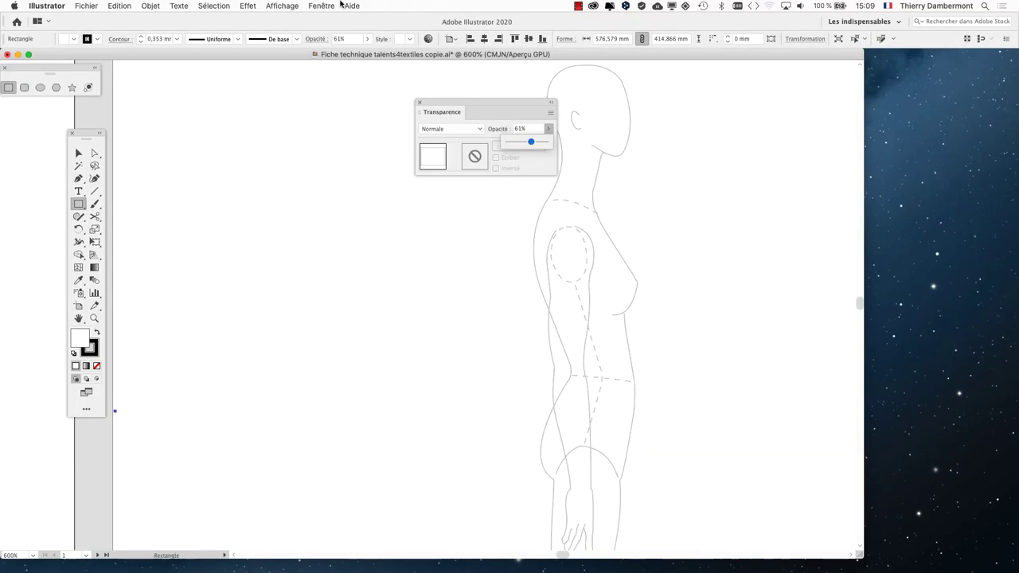
left_click_drag(450, 104, 868, 266)
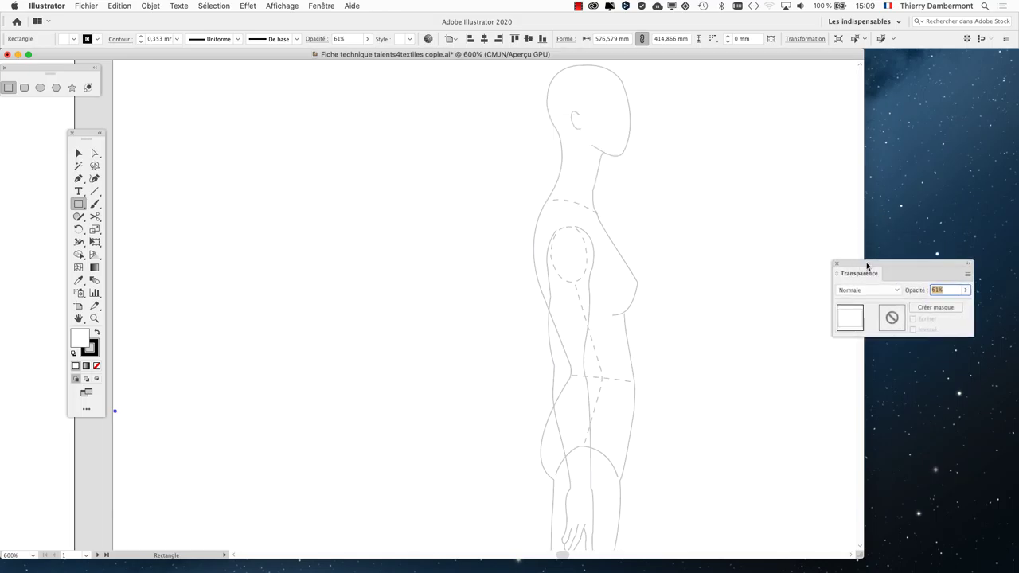
Show the Calques panel near the figures and lock the affadissement layer
left_click(319, 6)
left_click(375, 207)
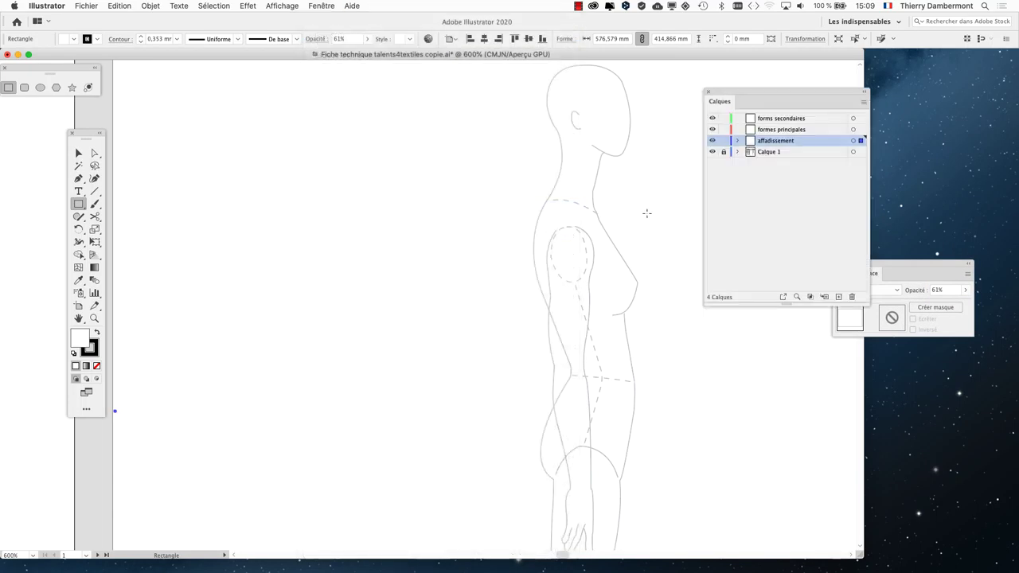
mouse_move(736, 96)
left_mouse_down()
mouse_move(551, 103)
mouse_move(382, 125)
left_mouse_up()
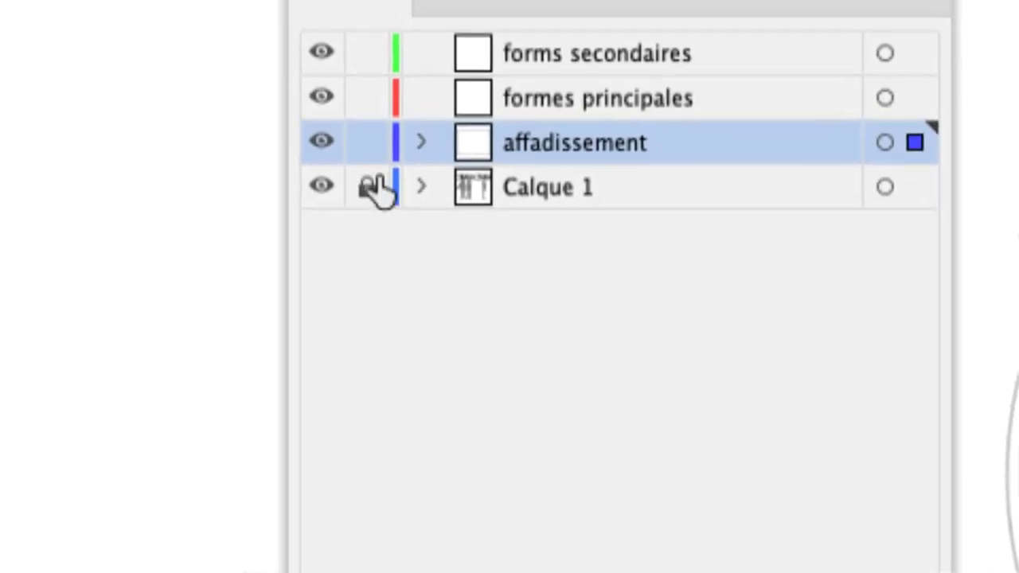
left_click(327, 97)
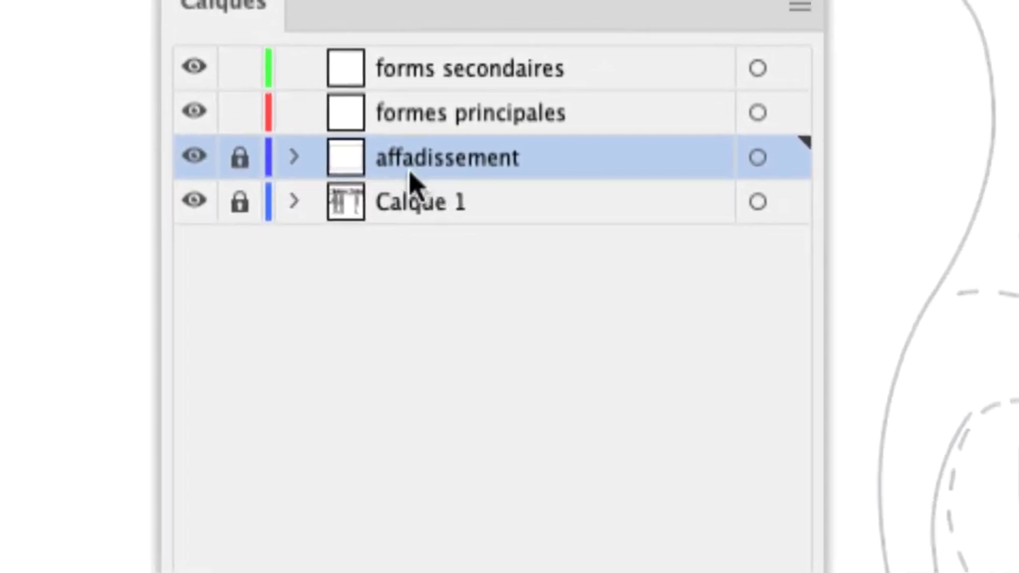
Rename 'forms secondaires' to 'formes secondaires' and zoom out to see the artboards
left_click(415, 157)
left_click(414, 151)
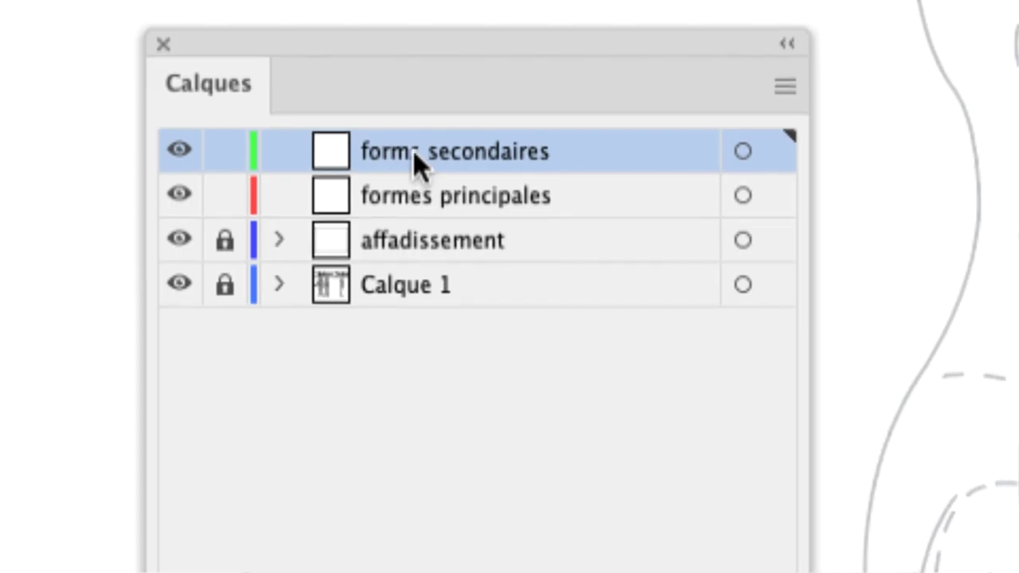
double_click(413, 151)
left_click(414, 153)
type("e")
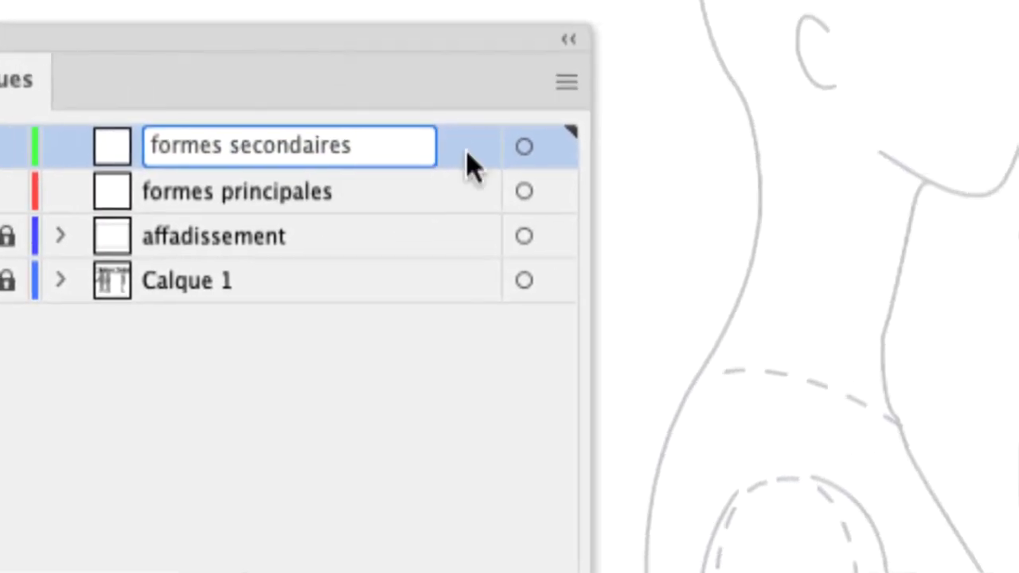
key("Return")
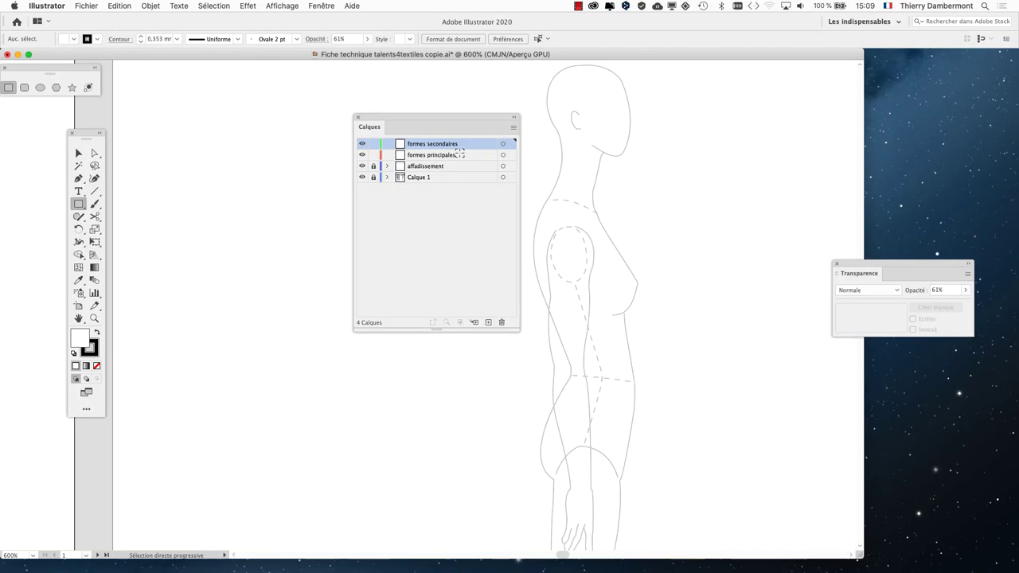
key("ctrl+minus")
key("ctrl+minus")
key("ctrl+minus")
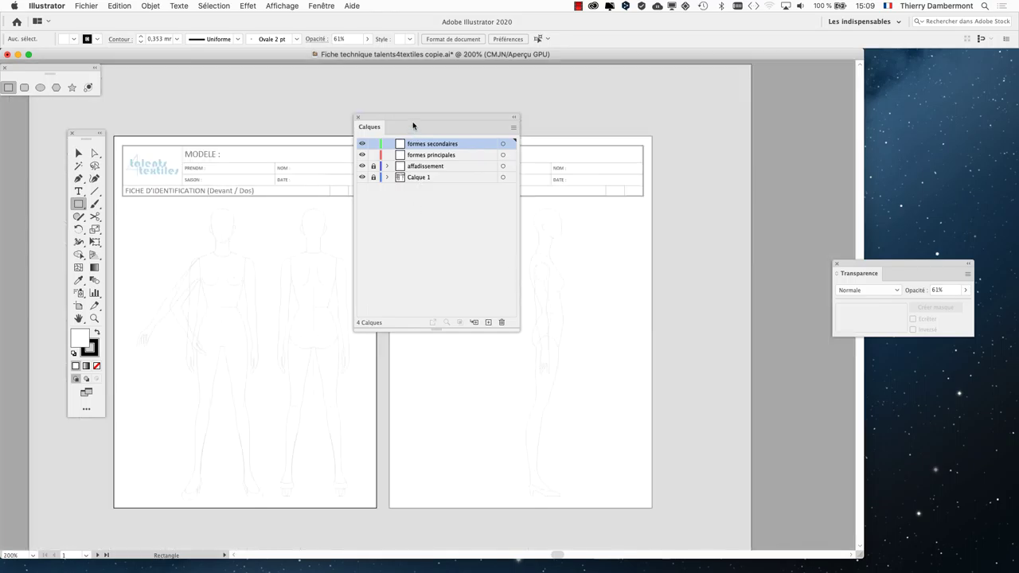
left_click_drag(413, 126, 578, 128)
key("ctrl+plus")
key("ctrl+plus")
key("ctrl+plus")
left_click_drag(295, 283, 418, 261)
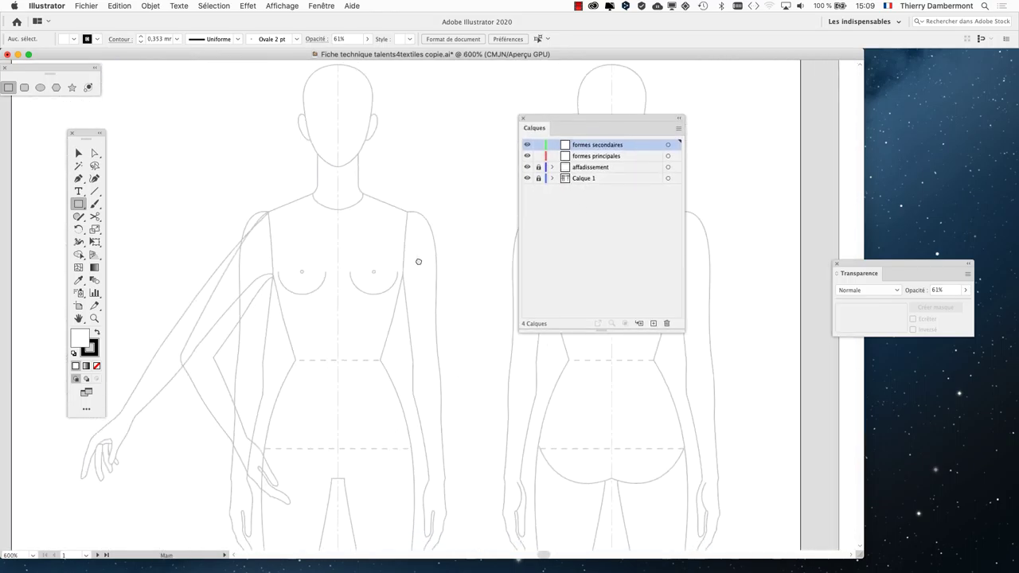
key("ctrl+plus")
key("ctrl+plus")
left_click_drag(387, 291, 330, 304)
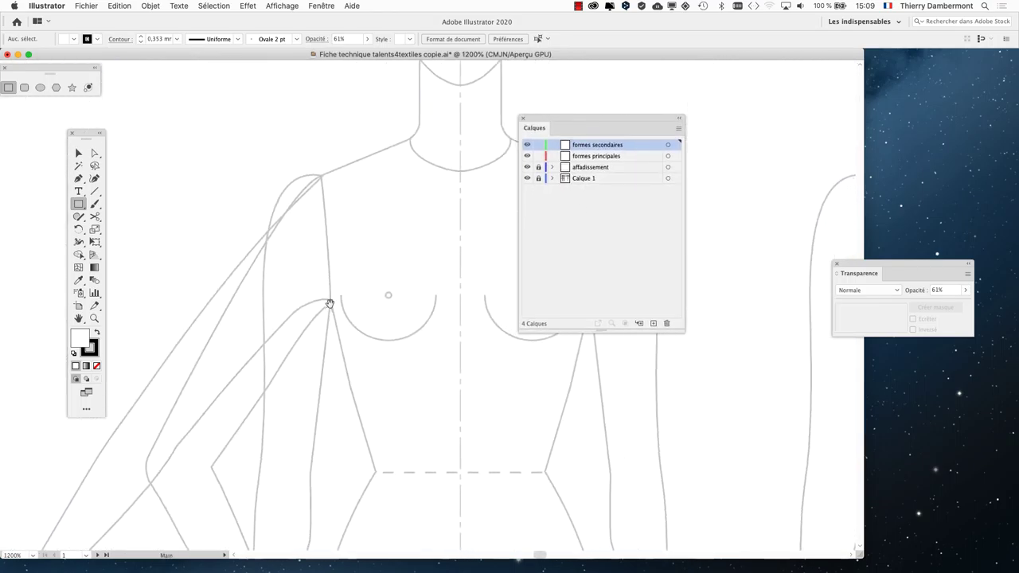
scroll(335, 306, "up", 1)
scroll(336, 306, "down", 2)
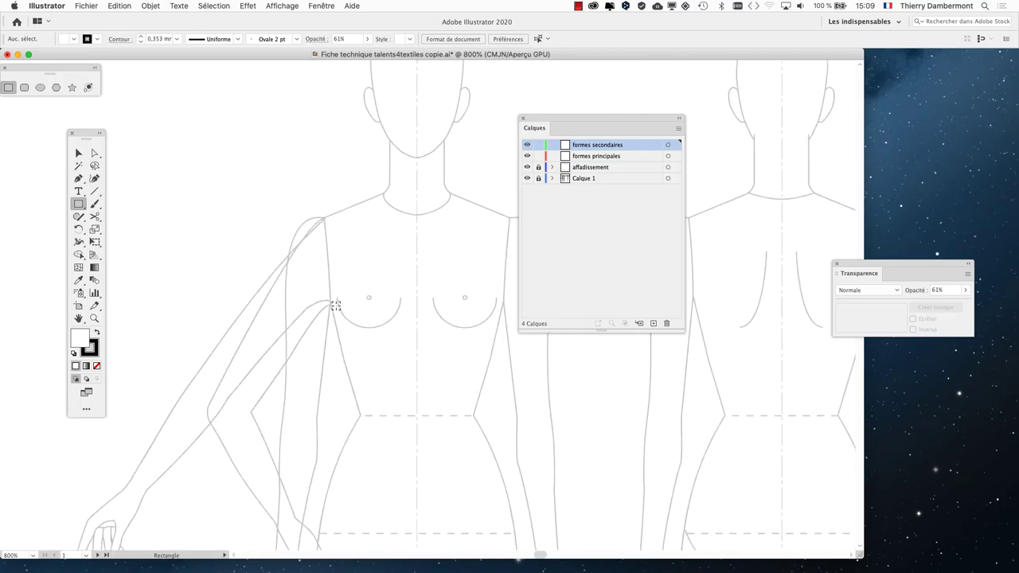
scroll(336, 306, "down", 2)
mouse_move(539, 119)
left_mouse_down()
mouse_move(561, 141)
mouse_move(633, 162)
left_mouse_up()
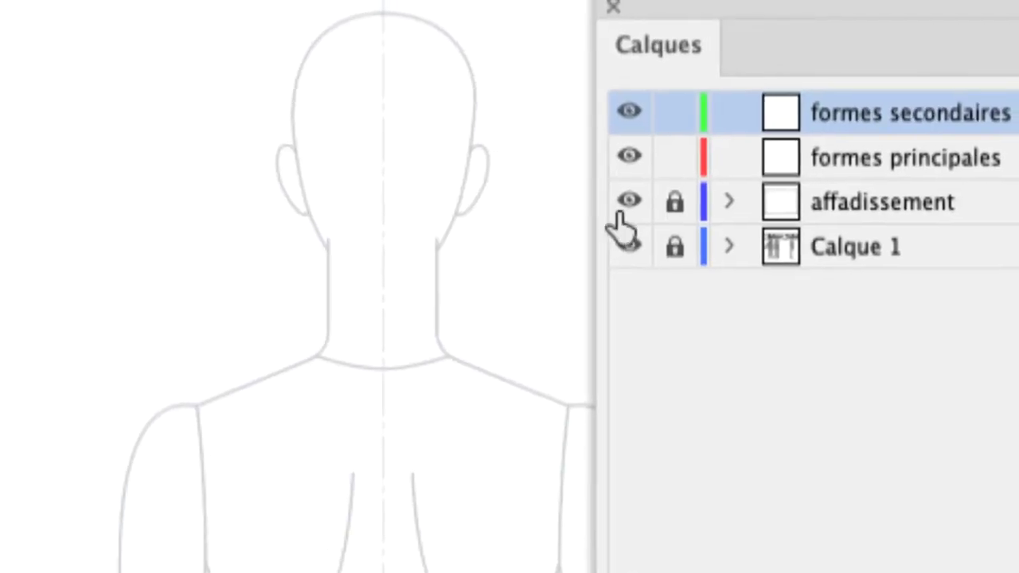
left_click(626, 201)
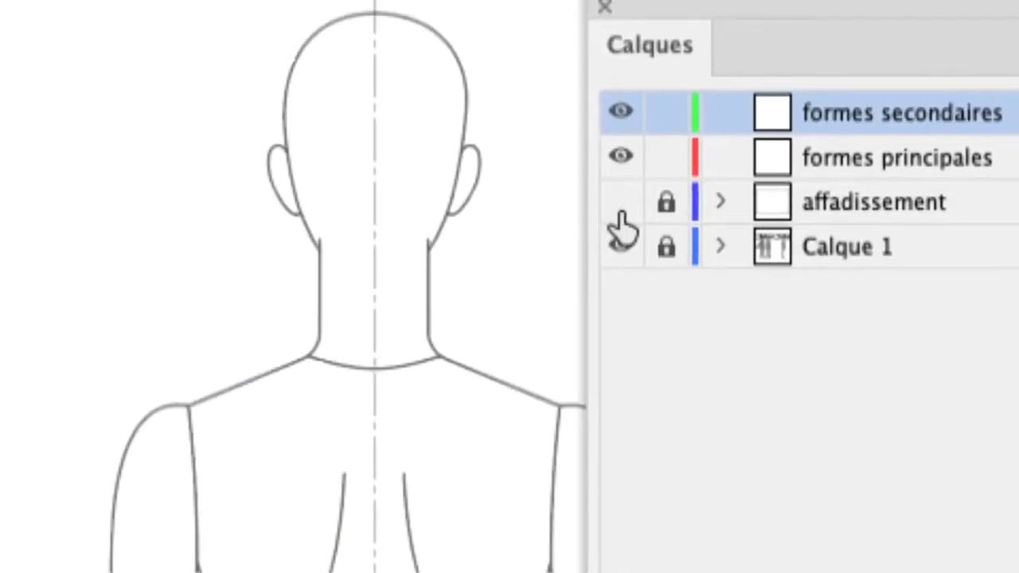
left_click(626, 200)
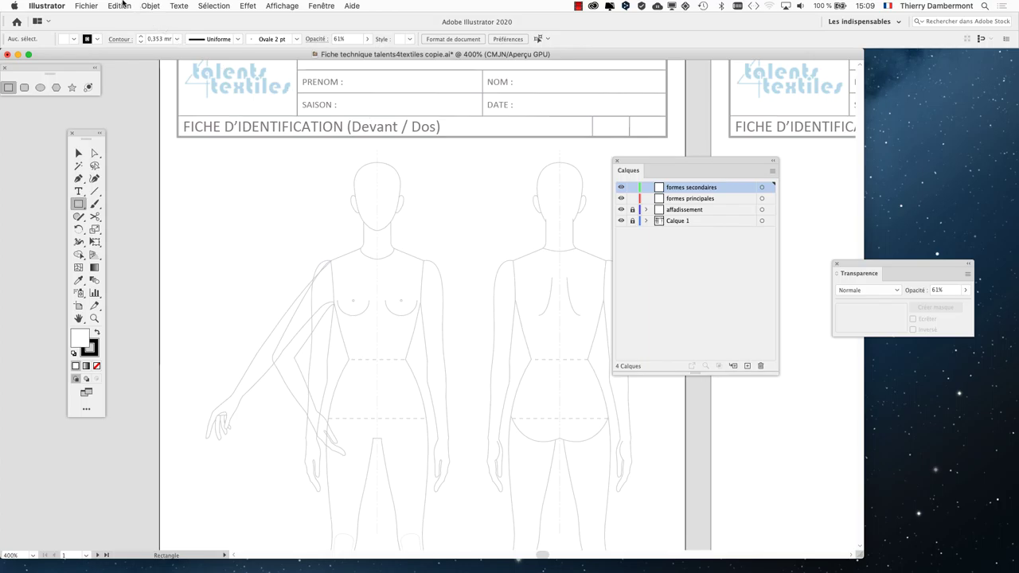
left_click(86, 6)
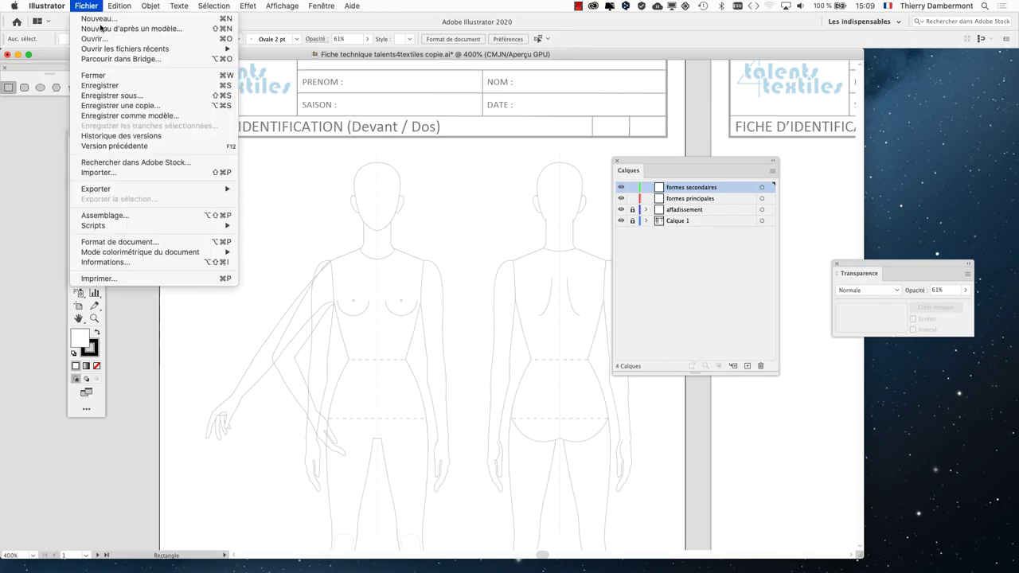
Save as 'Fiche technique talents4textiles copie - 02.ai', accepting the default Illustrator options
left_click(148, 96)
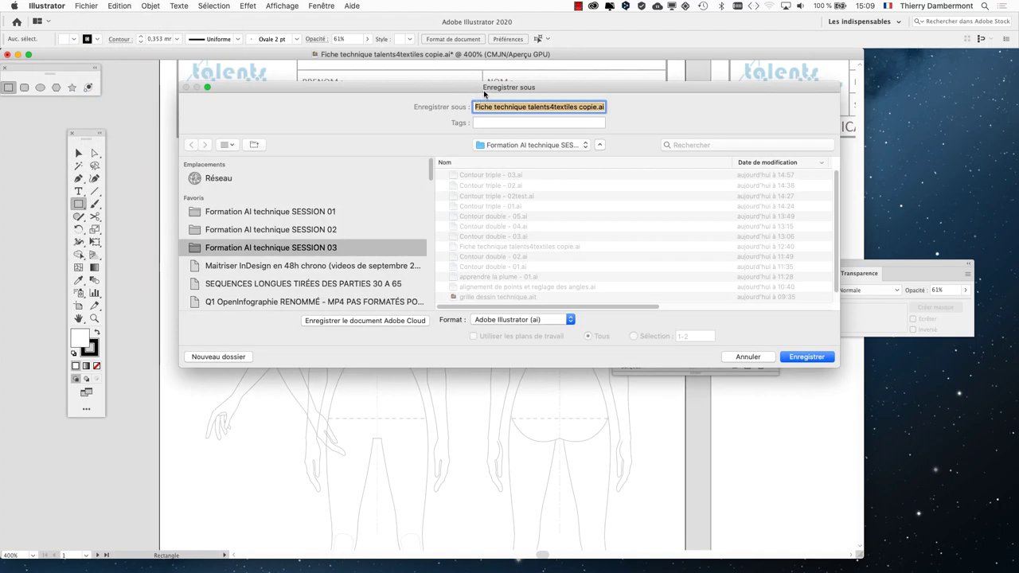
left_click(561, 107)
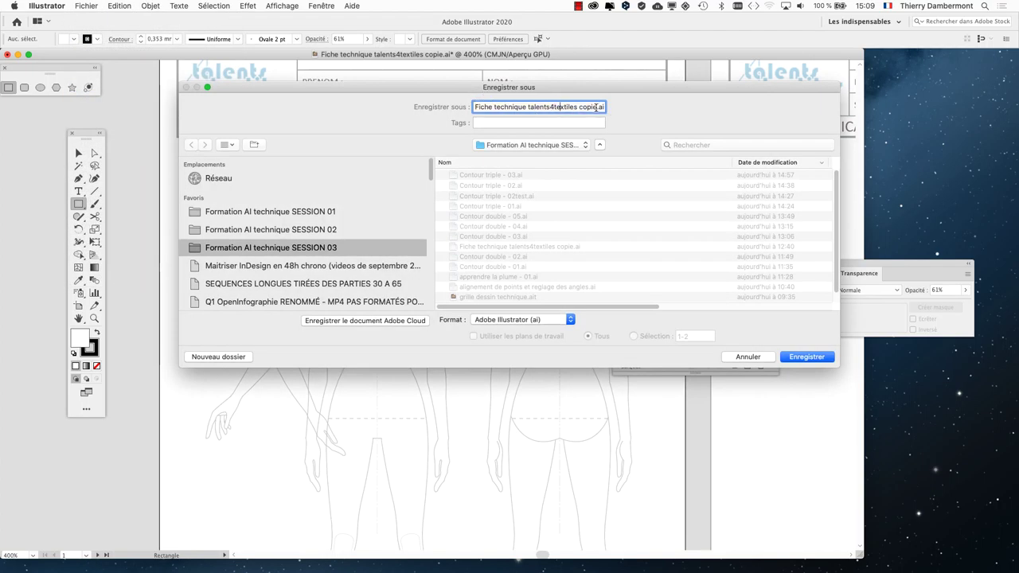
left_click(596, 107)
key("Return")
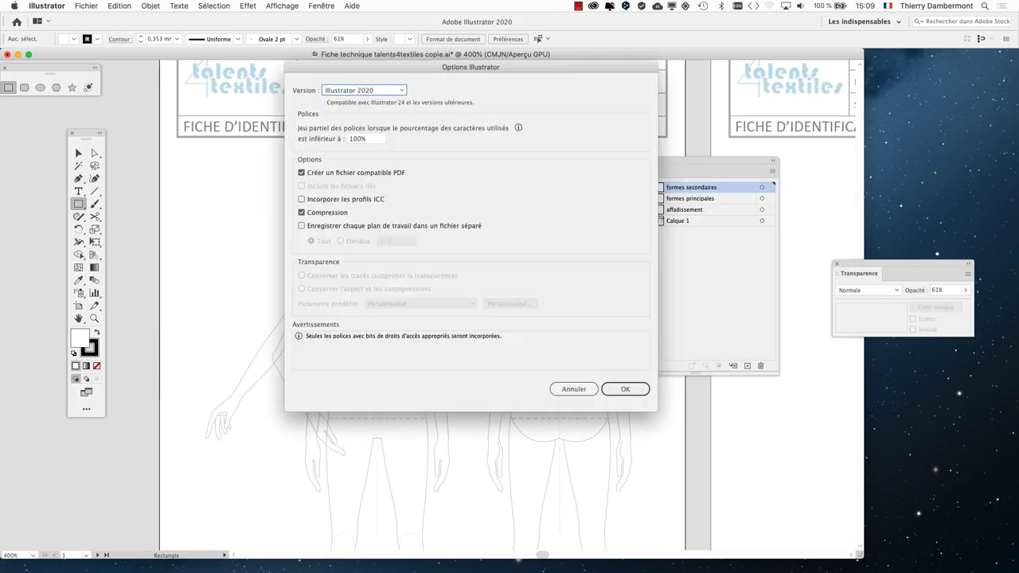
left_click(627, 390)
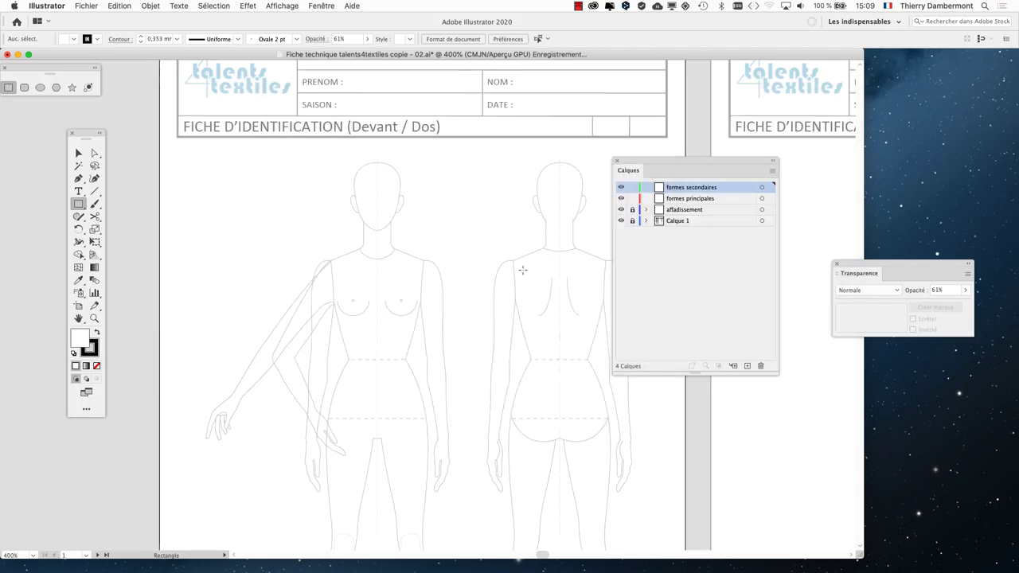